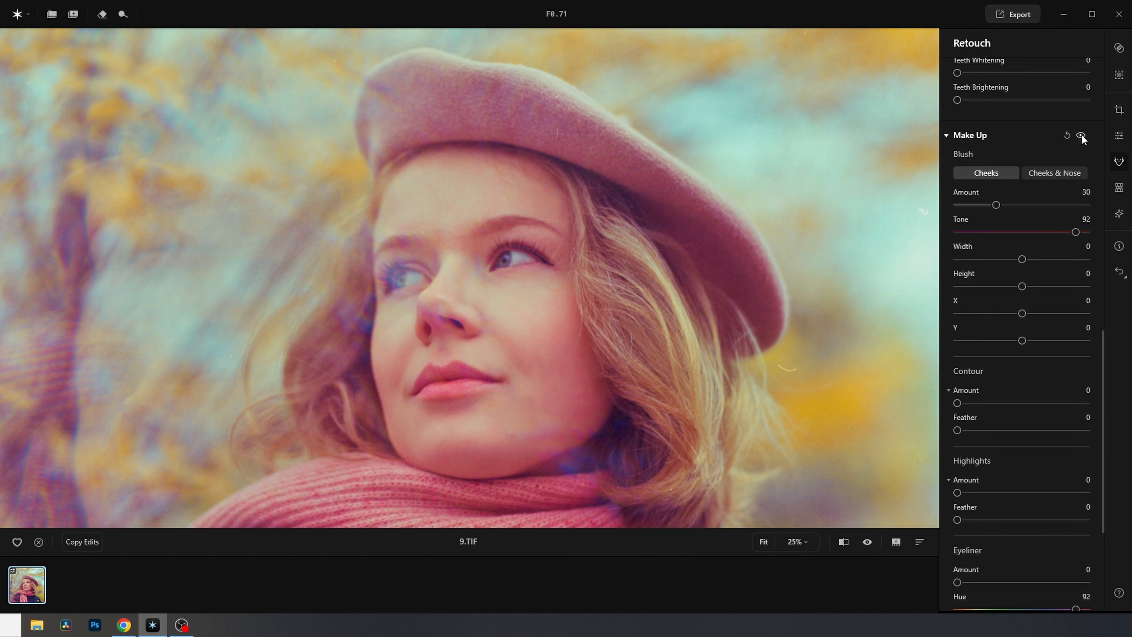
- Set the blush Height to -59 and the Contour Amount to 30 in the make-up settings
scroll(1025, 268, down, 2)
click(997, 332)
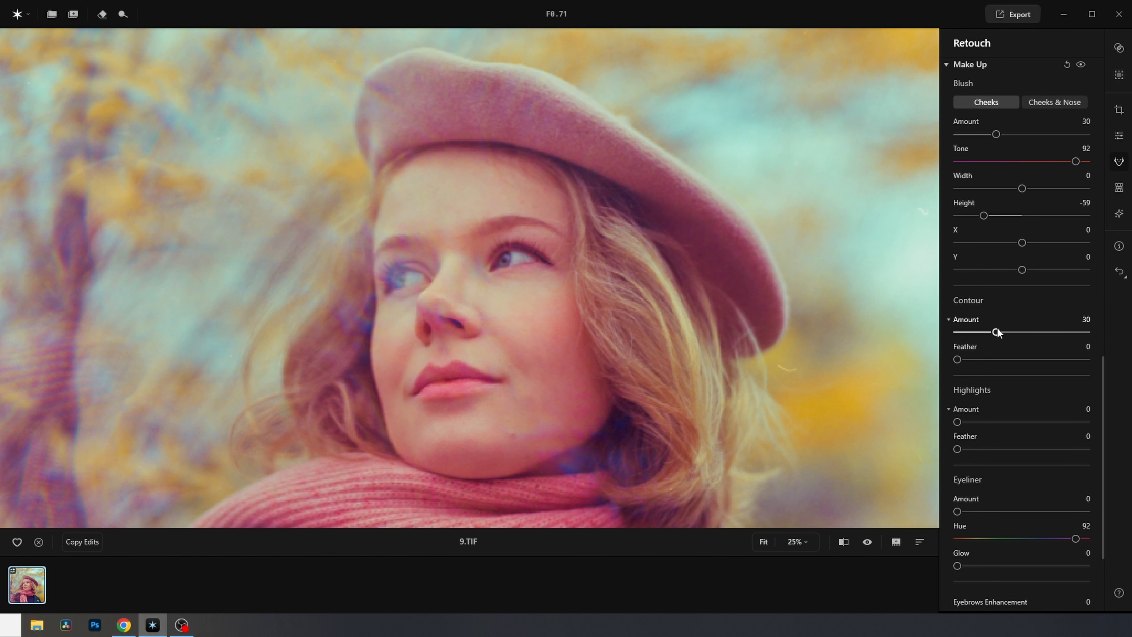
scroll(625, 263, down, 1)
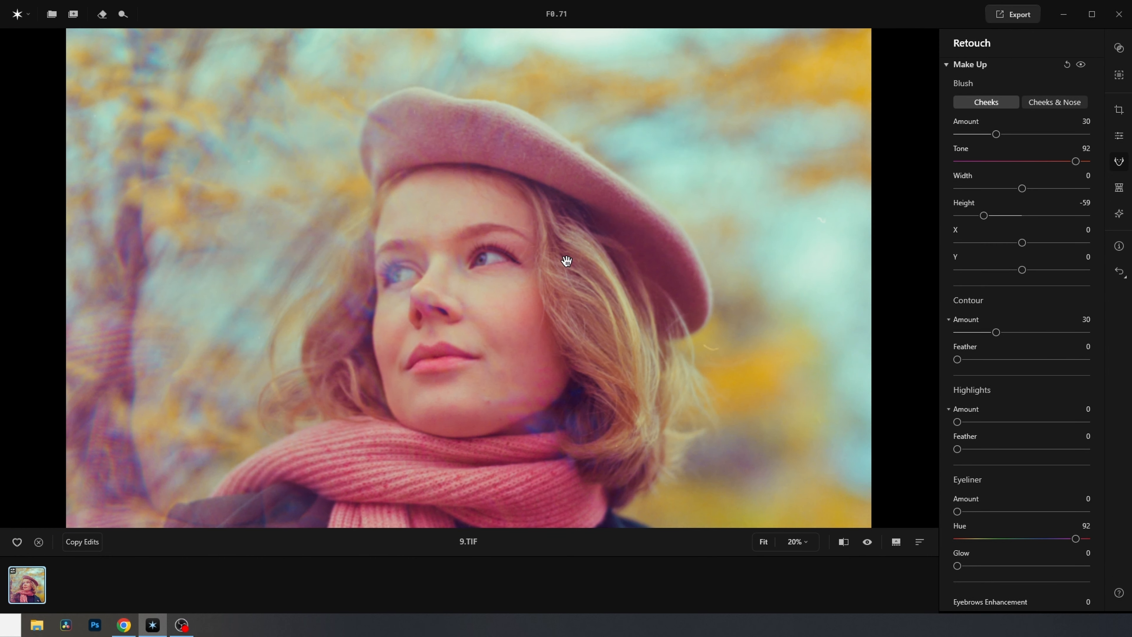
scroll(539, 276, up, 1)
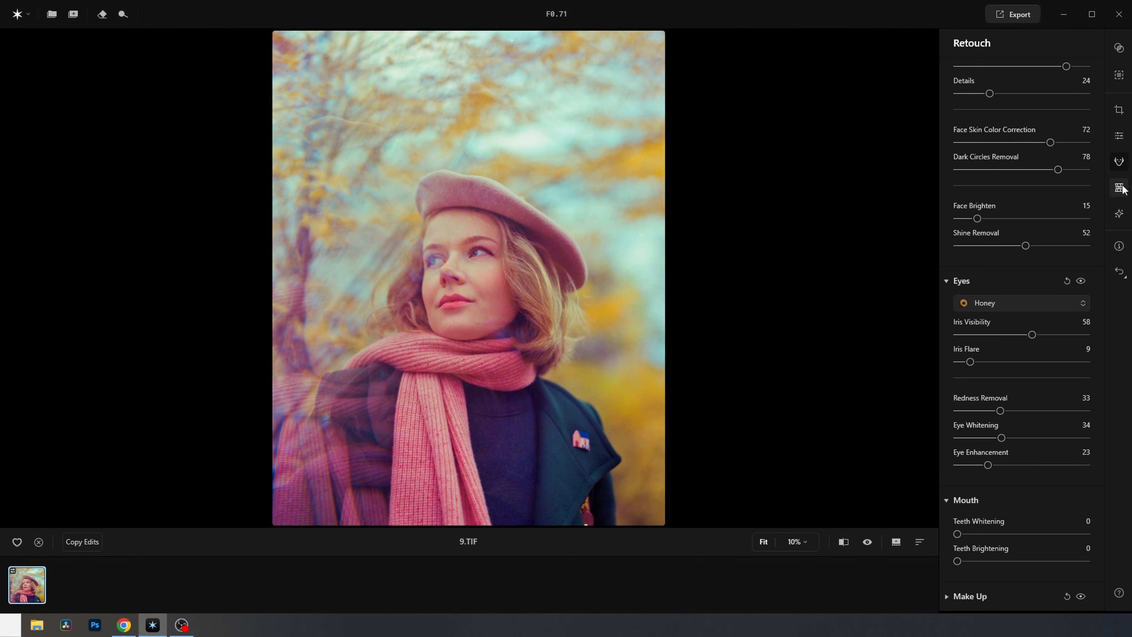
- Reshape the portrait with Face Slim 10, Eyebrows Arch 17, Position -30 and Distance -16, and adjust Lips Position and Lower Lip Shape
click(1120, 188)
drag(958, 223, 972, 224)
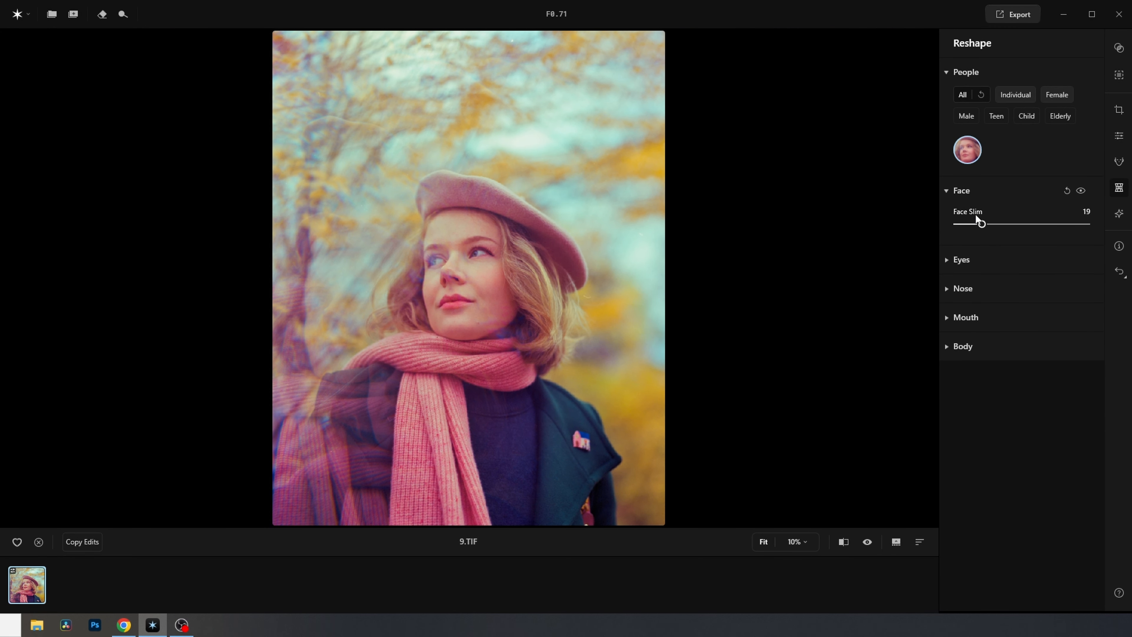
click(961, 259)
mouse_move(1022, 342)
mouse_down()
mouse_move(1038, 342)
mouse_move(1022, 345)
mouse_up()
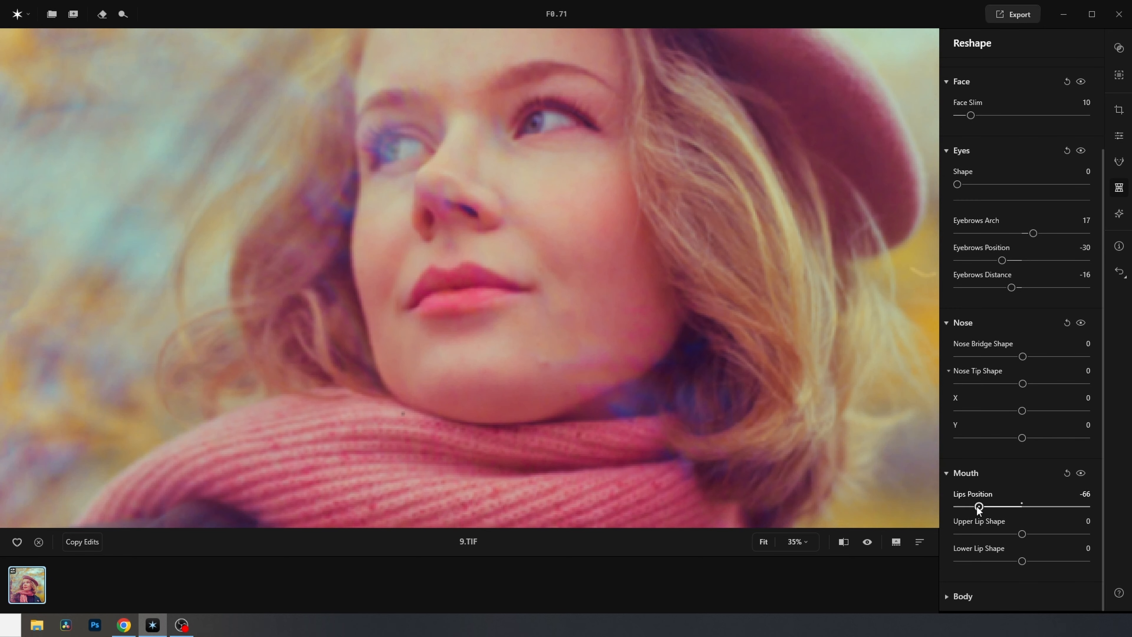
drag(979, 509, 1077, 507)
mouse_move(1022, 560)
mouse_down()
mouse_move(952, 552)
mouse_move(1057, 551)
mouse_up()
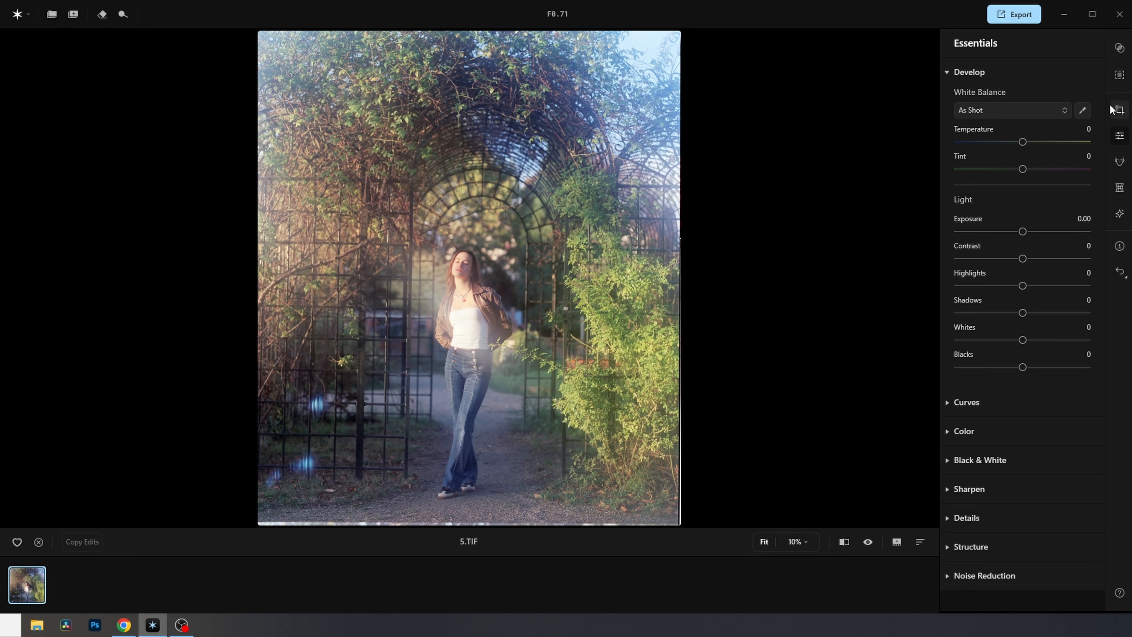
- Crop the garden-arch photo to trim the white scan borders off its edges
click(1119, 109)
drag(713, 56, 682, 70)
drag(614, 165, 609, 166)
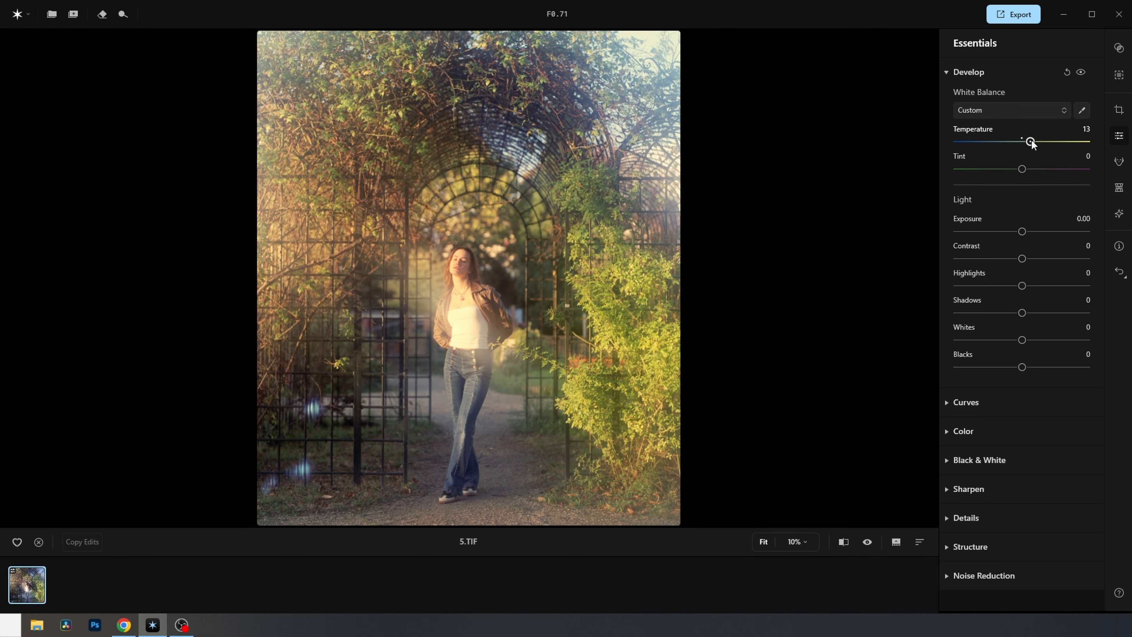
- Set Temperature to 4, Contrast to 7, Highlights to -86, Shadows to 11, Whites to -11 and Blacks to 10
drag(1031, 142, 1023, 168)
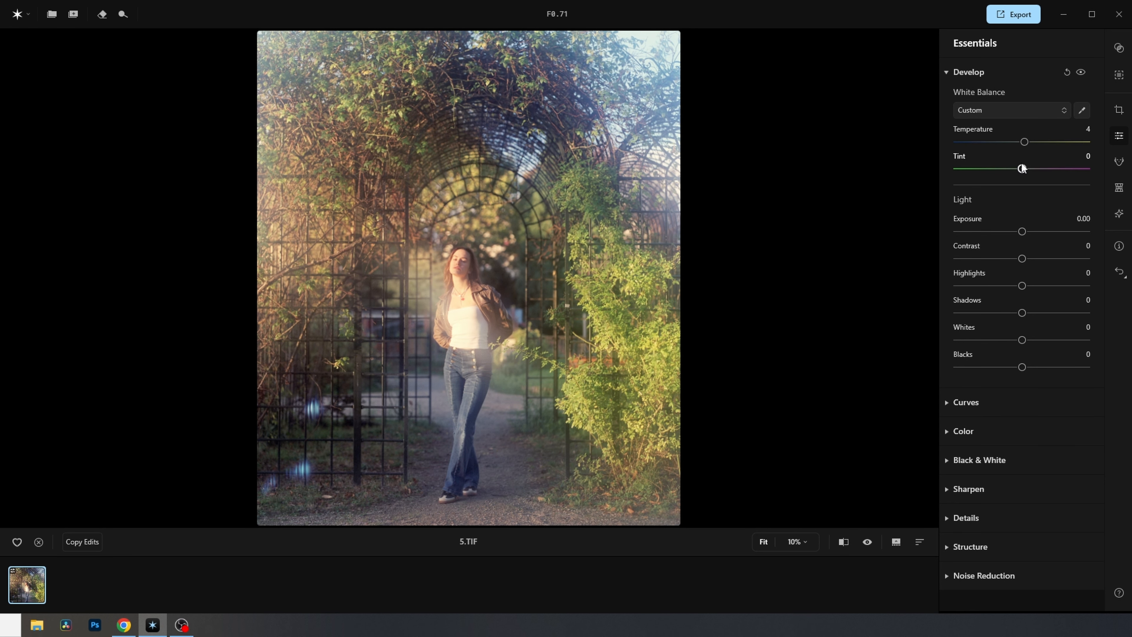
drag(1021, 258, 966, 286)
drag(1022, 312, 1028, 366)
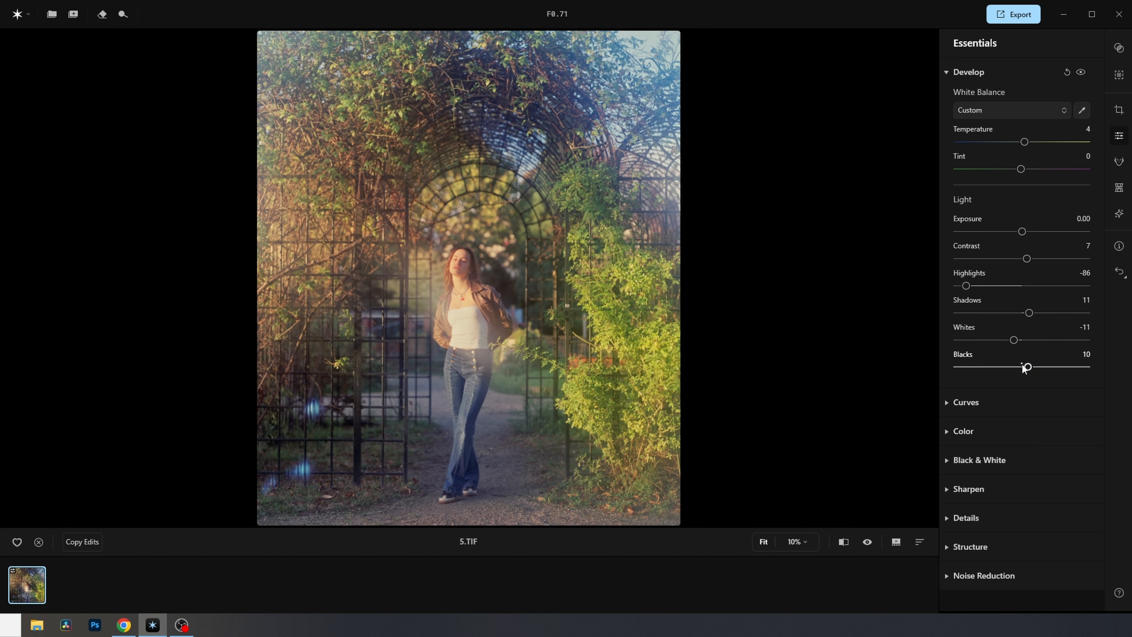
- Adjust the HSL hue of the individual colours from red through blue in the Color settings
click(945, 432)
scroll(1038, 375, down, 5)
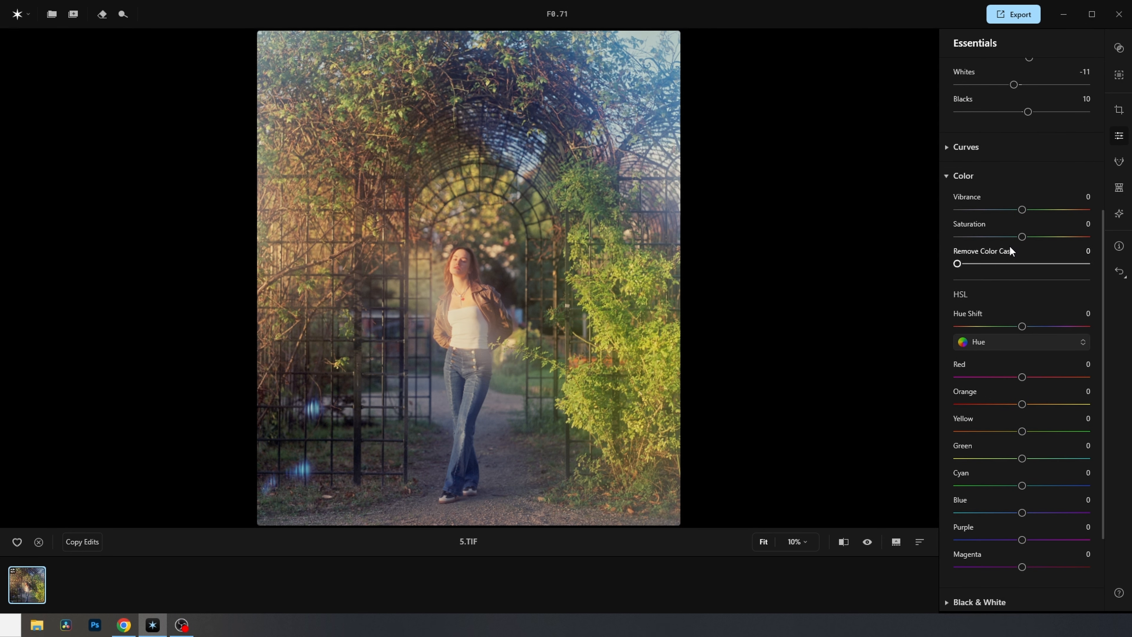
scroll(1030, 306, down, 3)
drag(1022, 305, 1001, 442)
- Adjust the HSL saturation per colour, with Yellow at -9, Green at -21, Cyan at 11 and Blue at 5
click(1028, 270)
click(1006, 310)
drag(1023, 307, 1026, 442)
- Set the HSL luminance to Red -8, Orange 5, Yellow -8, Green 14, Cyan -6 and Blue -8
click(1015, 273)
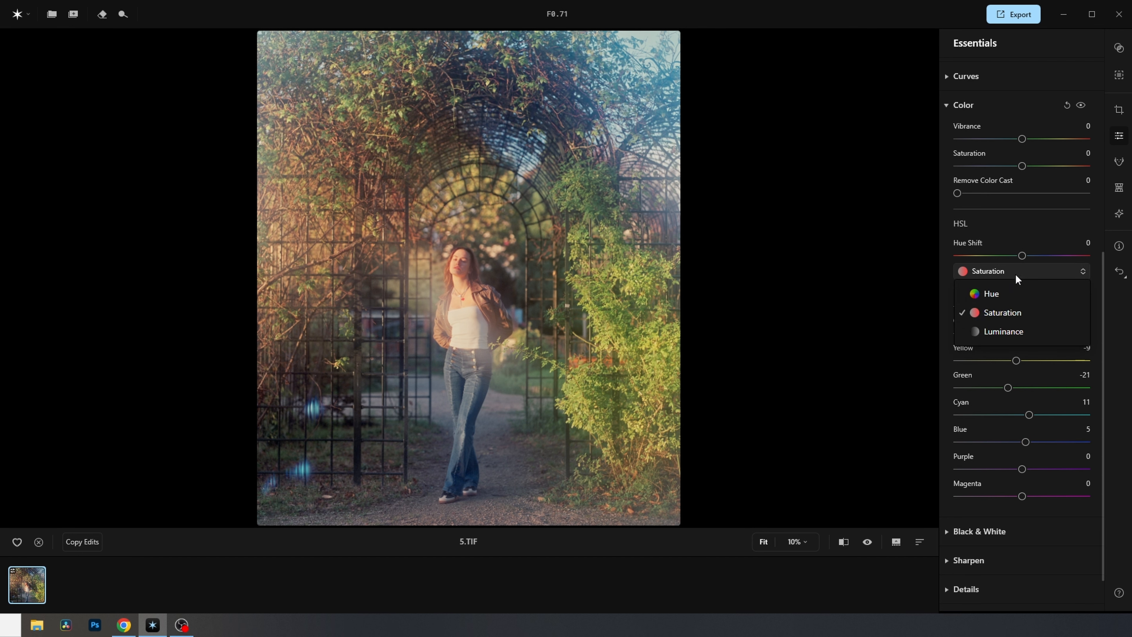
click(994, 331)
scroll(980, 474, down, 1)
- Shape the master and red tone curves into gentle S-curves using shadow, midtone and highlight points
scroll(992, 468, up, 2)
scroll(992, 463, up, 5)
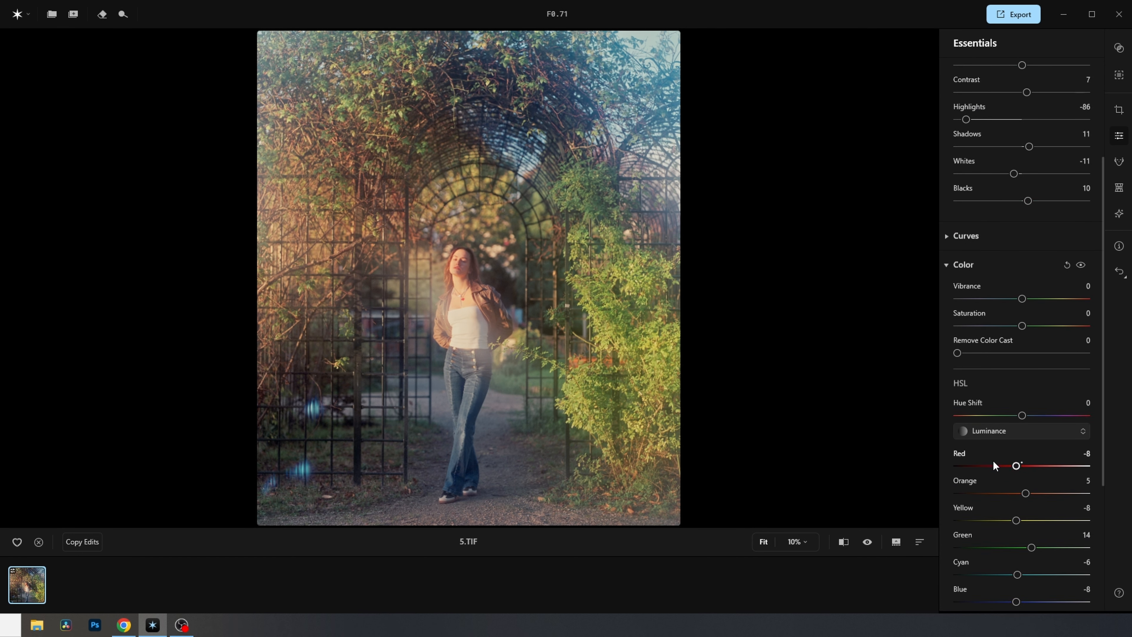
click(947, 306)
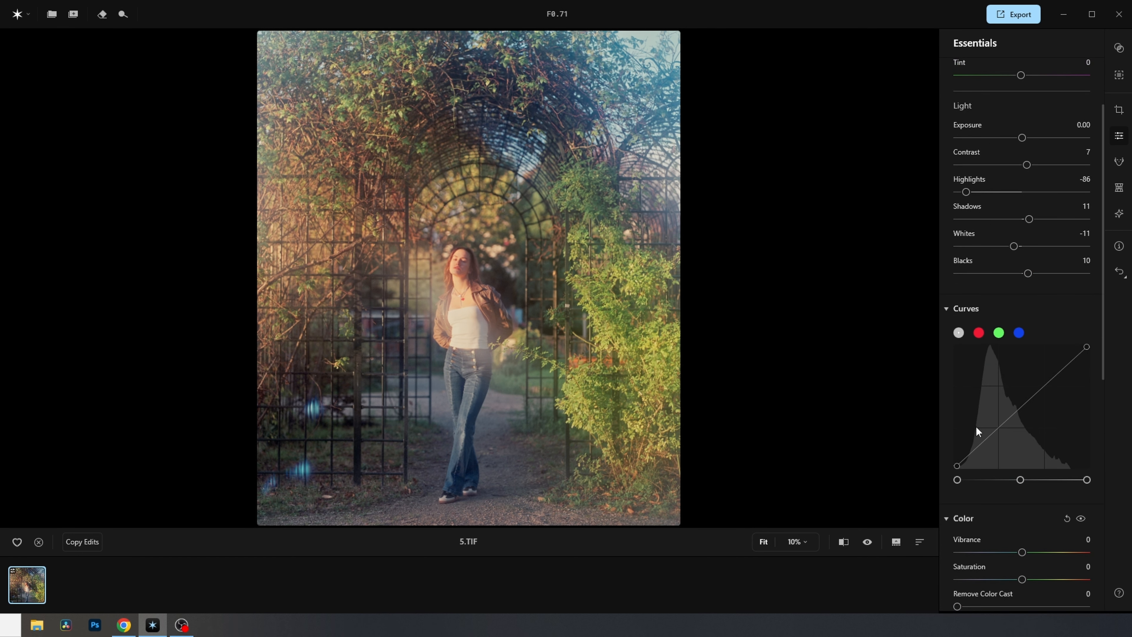
click(980, 445)
click(1065, 363)
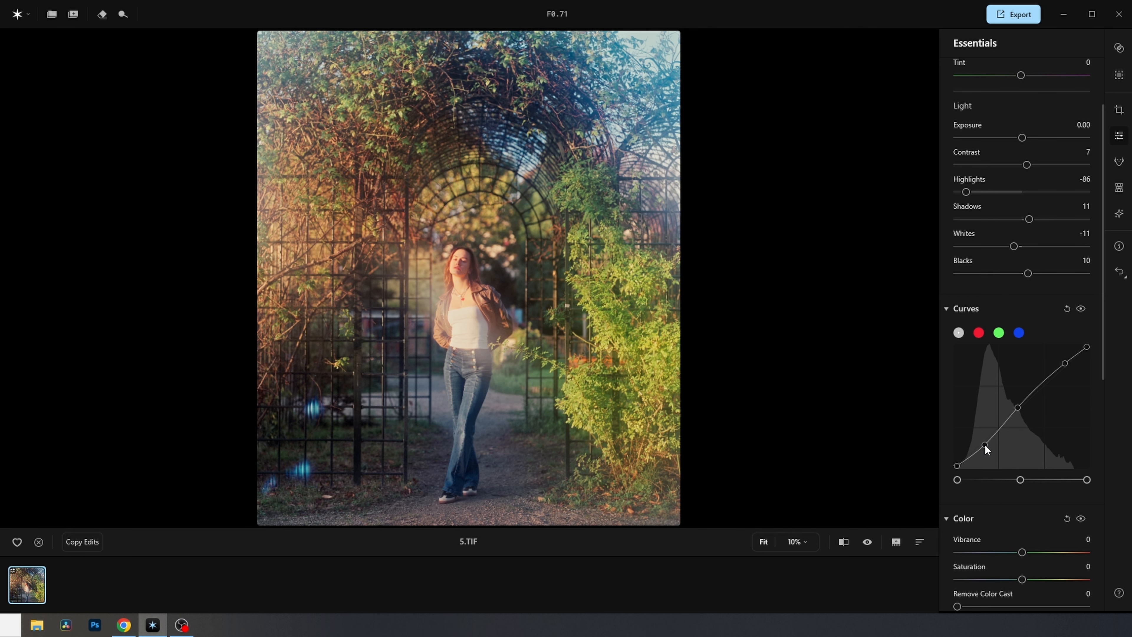
click(980, 334)
click(977, 445)
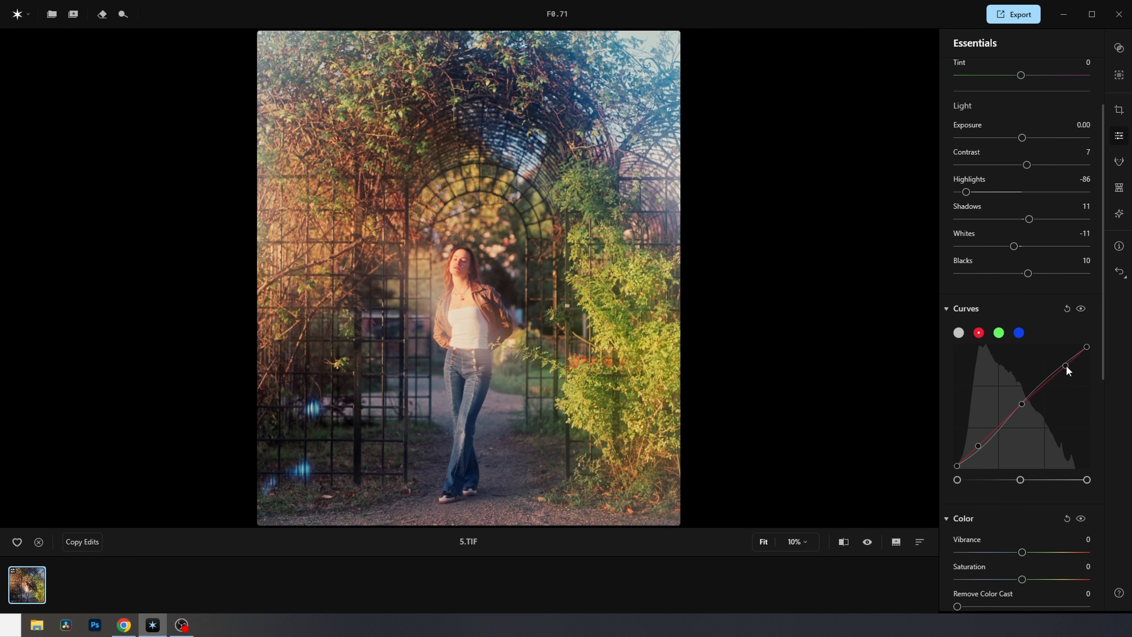
- Fine-tune the green and blue curves with slight shadow, midtone and highlight points
click(999, 333)
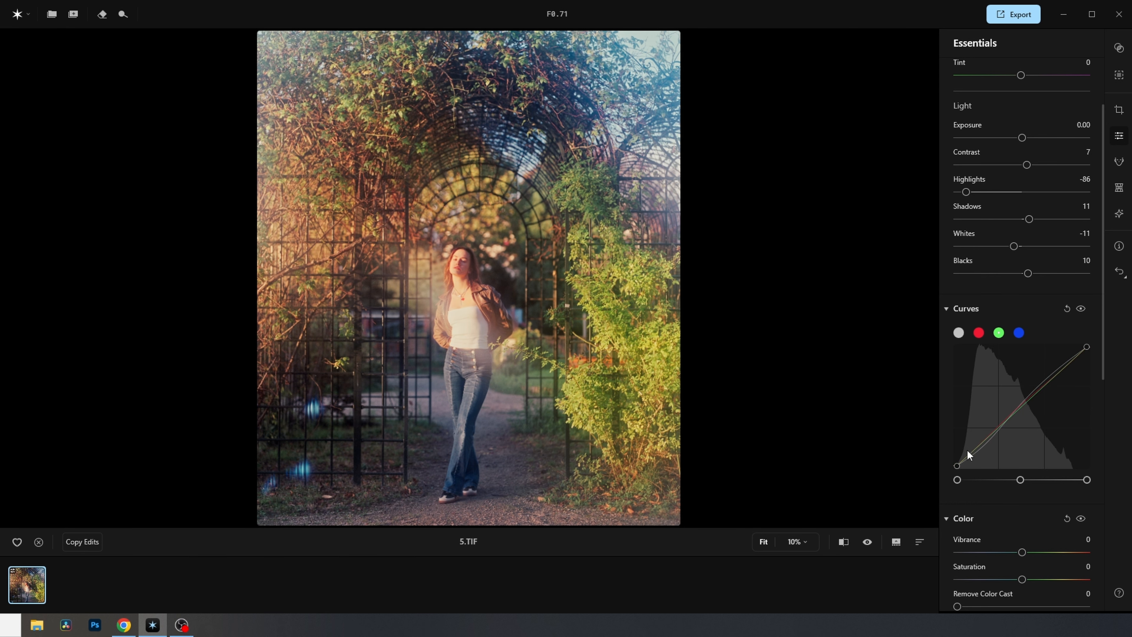
click(977, 446)
drag(978, 445, 979, 445)
click(1018, 408)
drag(1017, 407, 1018, 408)
click(1061, 369)
click(1019, 333)
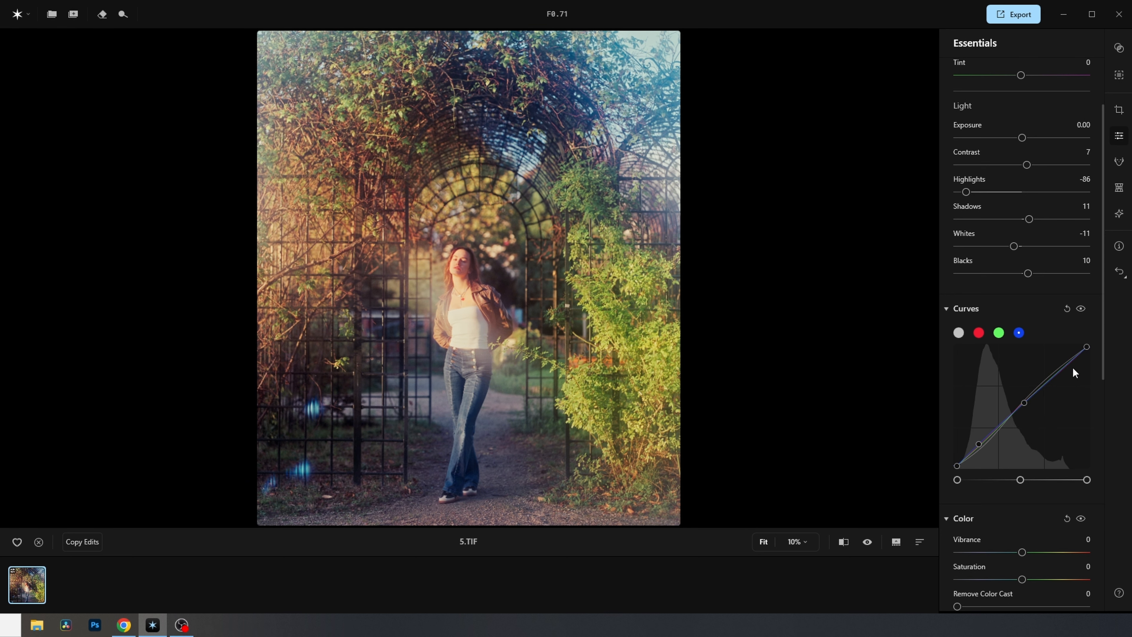
drag(1065, 366, 1063, 366)
- Compare the photo with and without the Curves adjustment
click(1080, 309)
click(1080, 309)
click(1080, 309)
click(1079, 309)
click(1081, 310)
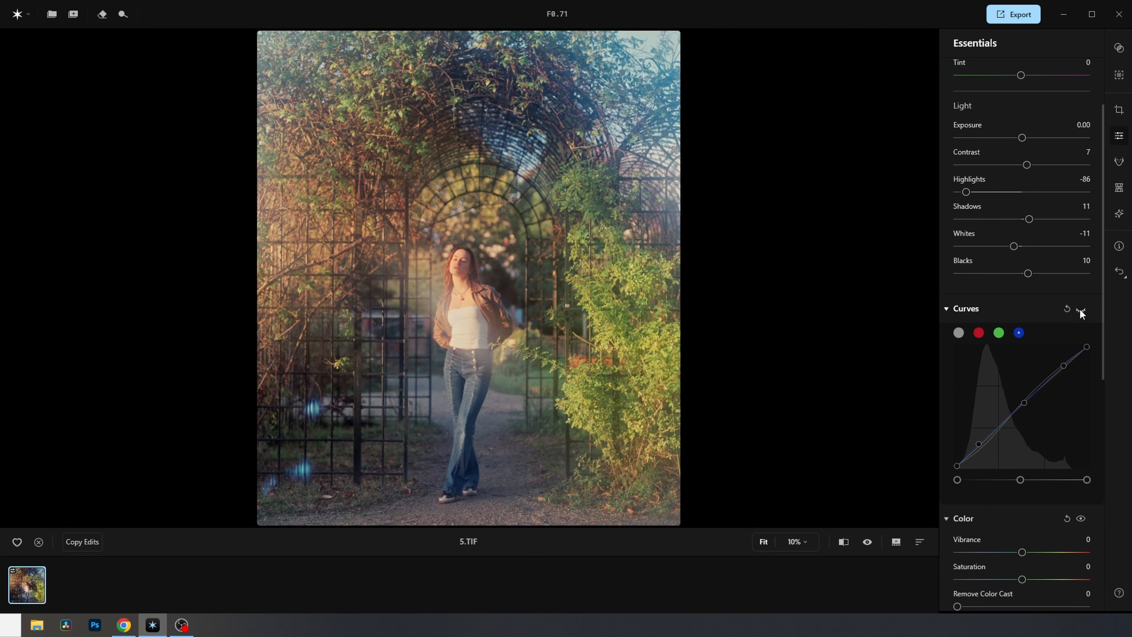
click(1080, 310)
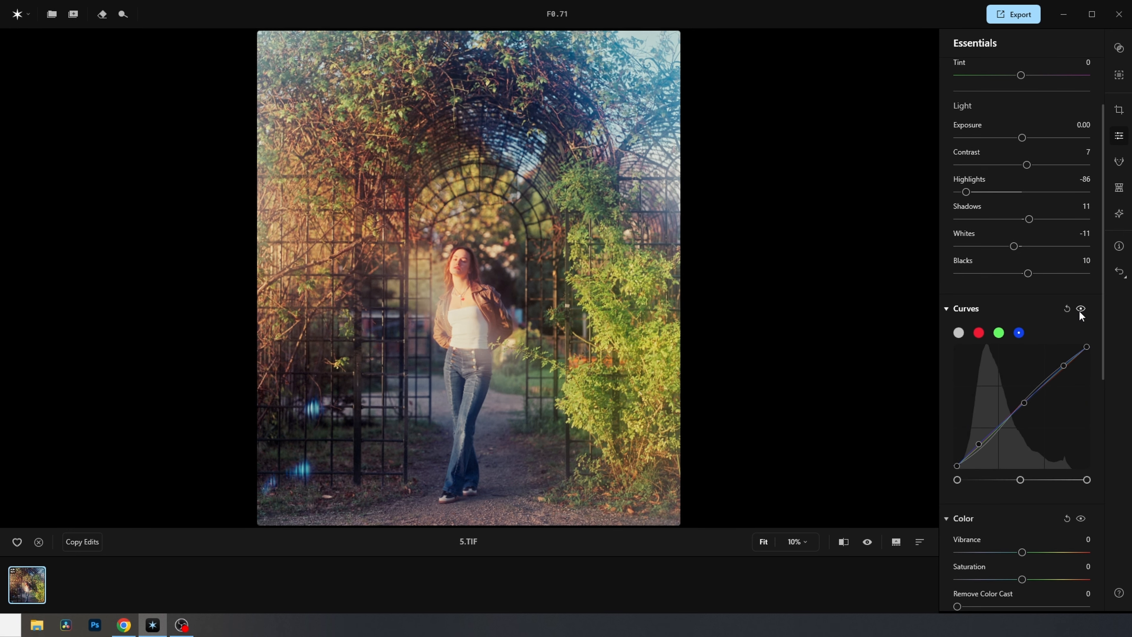
- Dodge the woman's face at 100% zoom using a brush of size 10, softness 100 and strength 5
click(620, 365)
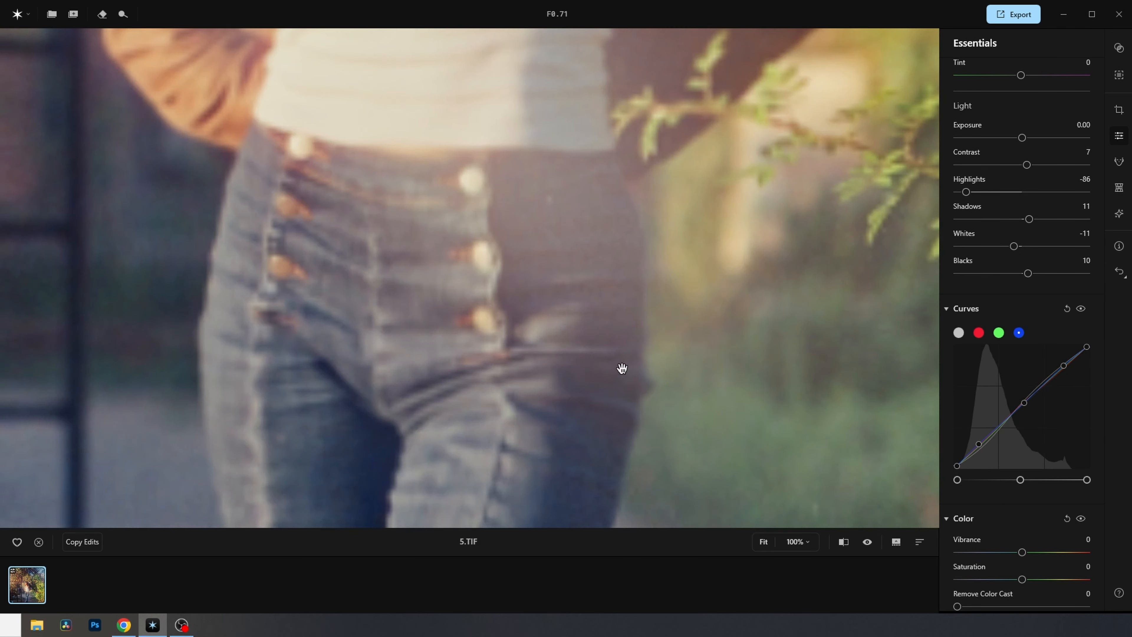
drag(698, 463, 601, 313)
mouse_move(770, 403)
mouse_down()
mouse_move(644, 296)
mouse_move(379, 343)
mouse_move(536, 470)
mouse_move(641, 491)
mouse_move(480, 293)
mouse_move(644, 387)
mouse_move(695, 346)
mouse_move(589, 336)
mouse_move(617, 350)
mouse_up()
key(d)
drag(984, 181, 968, 181)
drag(1088, 207, 1054, 208)
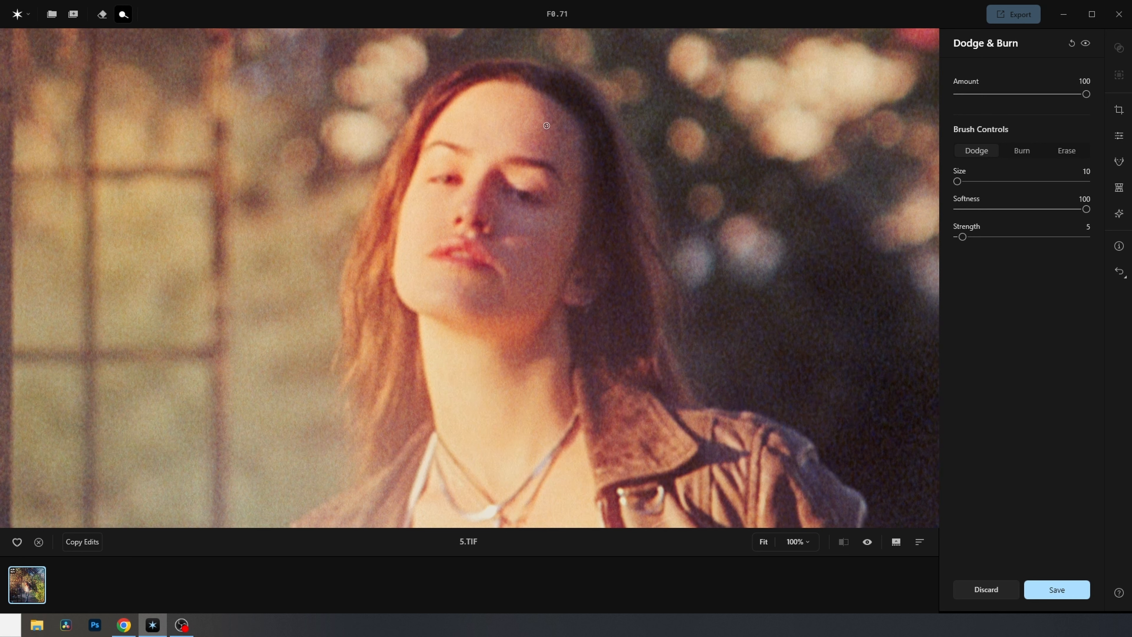
- Burn shading into the woman's face with a size 10, strength 3 brush, and compare the photo with and without the retouching
key(x)
drag(511, 291, 509, 301)
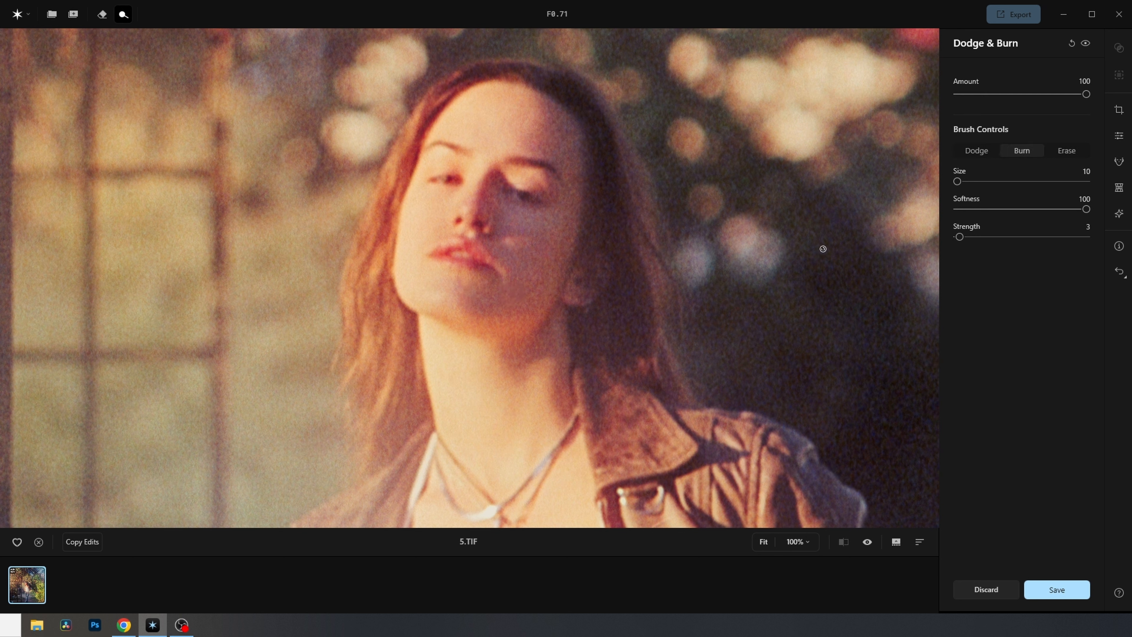
key(x)
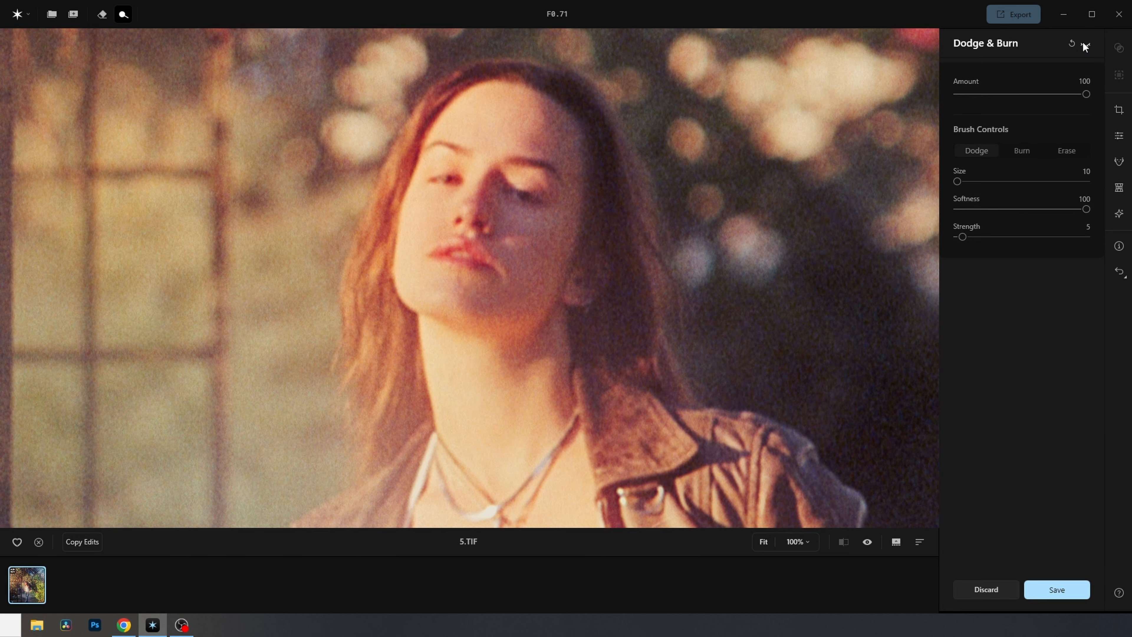
scroll(549, 279, down, 5)
scroll(526, 285, up, 2)
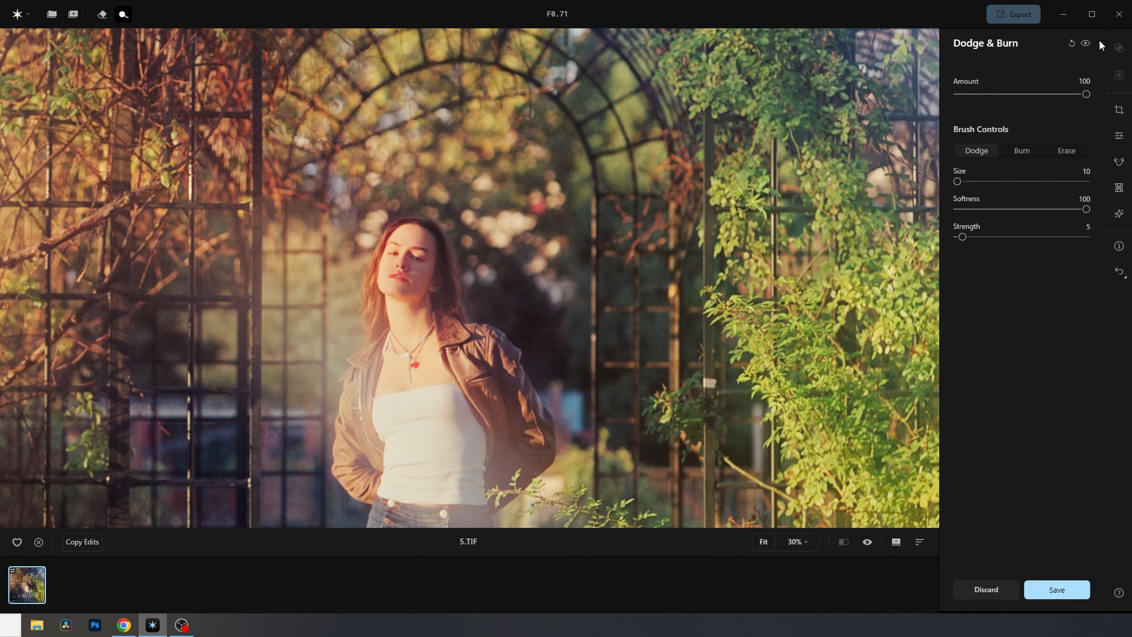
click(1087, 44)
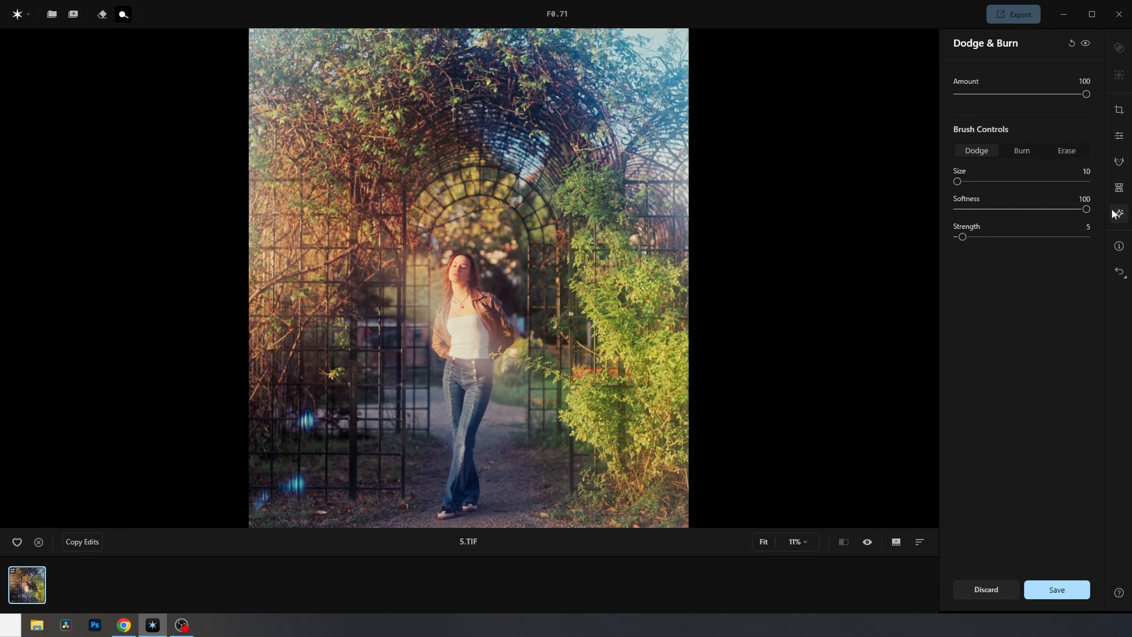
- Try the Venus LUT on the photo with its amount lowered to 20
click(1118, 214)
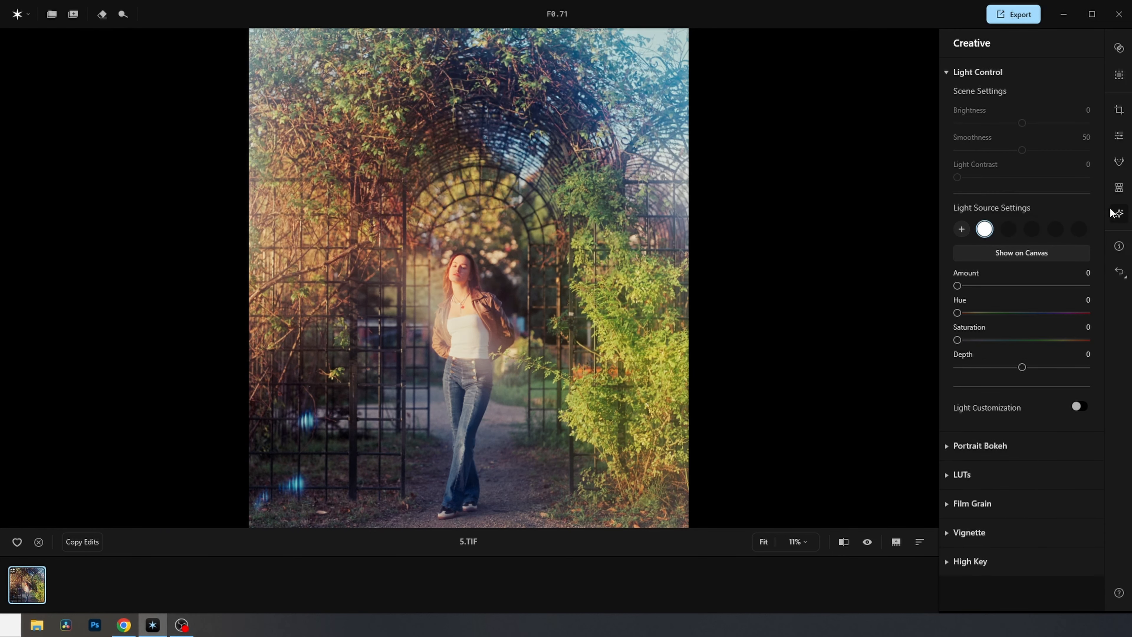
click(992, 415)
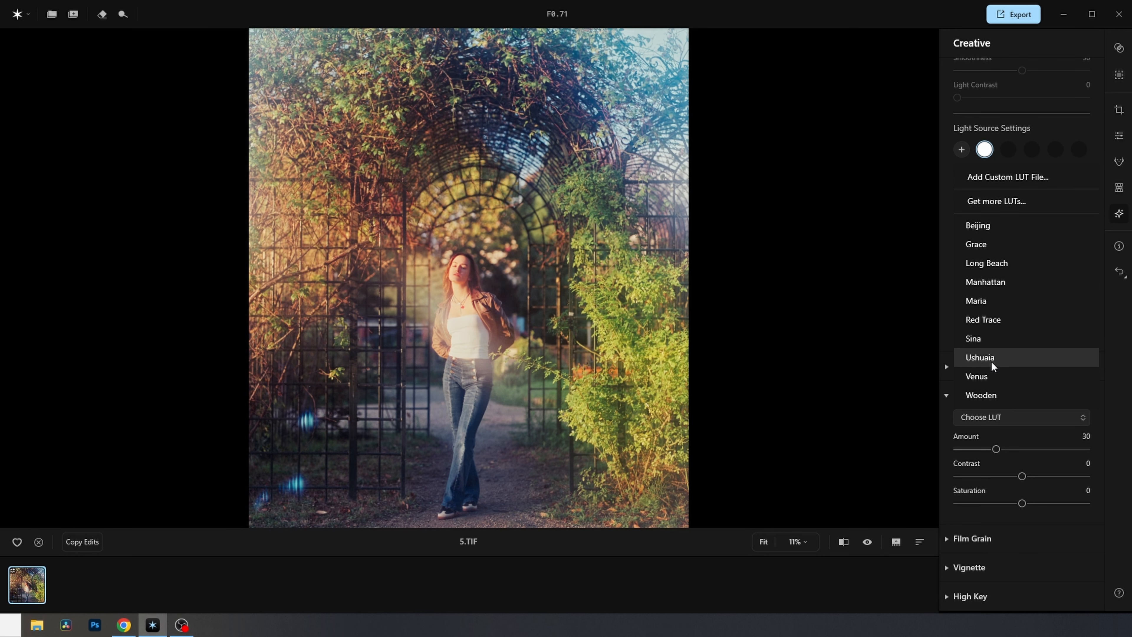
click(985, 376)
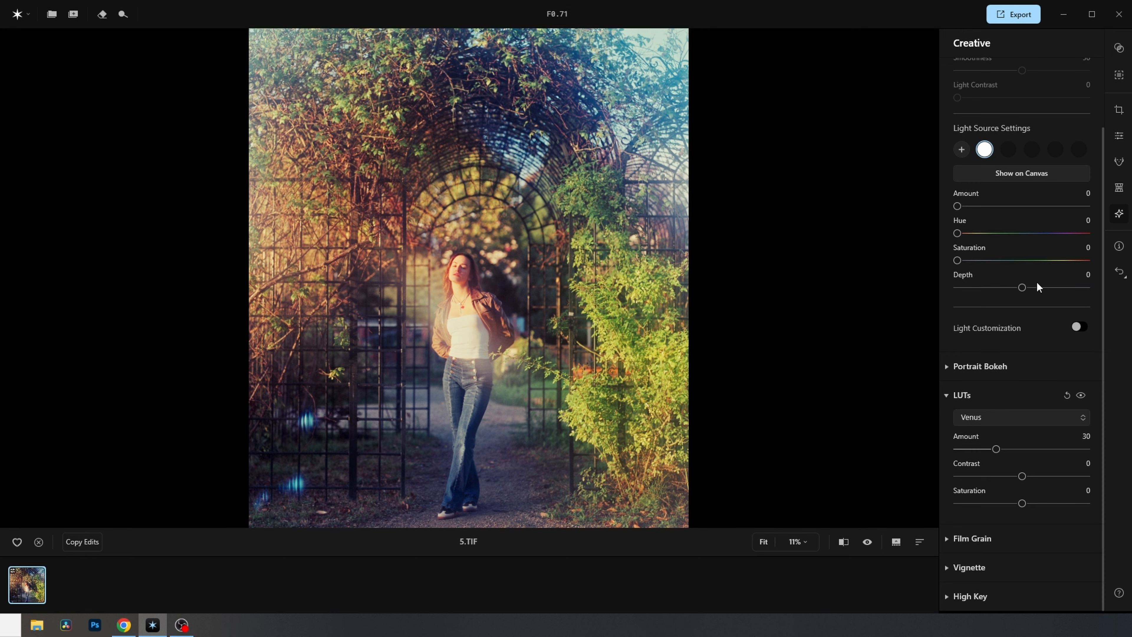
scroll(1054, 267, up, 2)
scroll(1030, 299, down, 2)
- Apply the Red Trace LUT with an amount of 15
click(1021, 417)
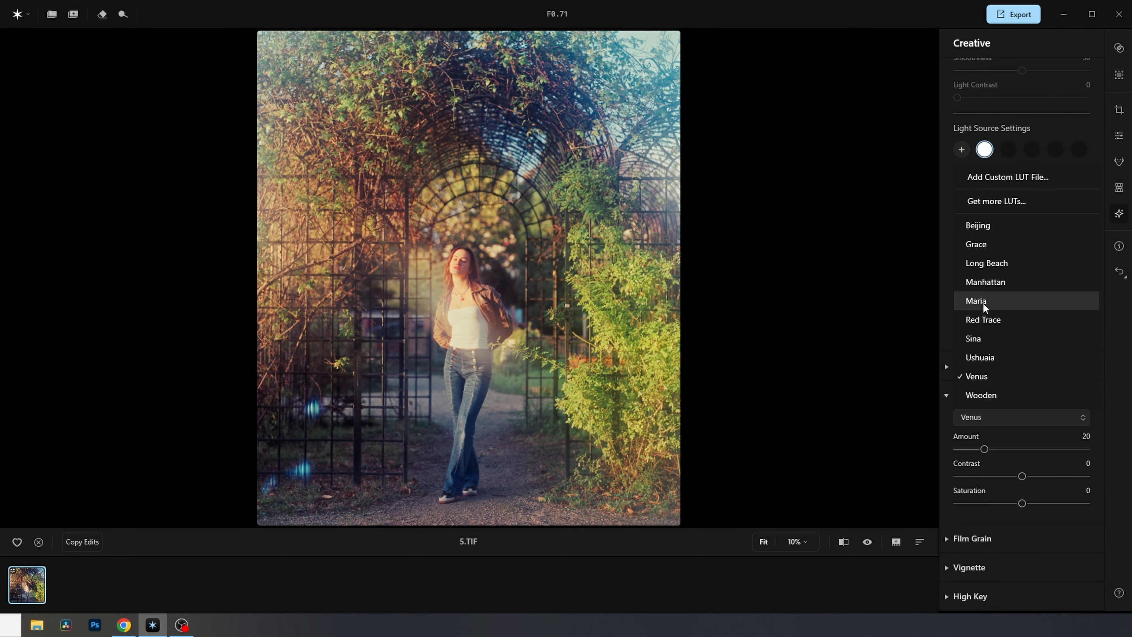
click(983, 319)
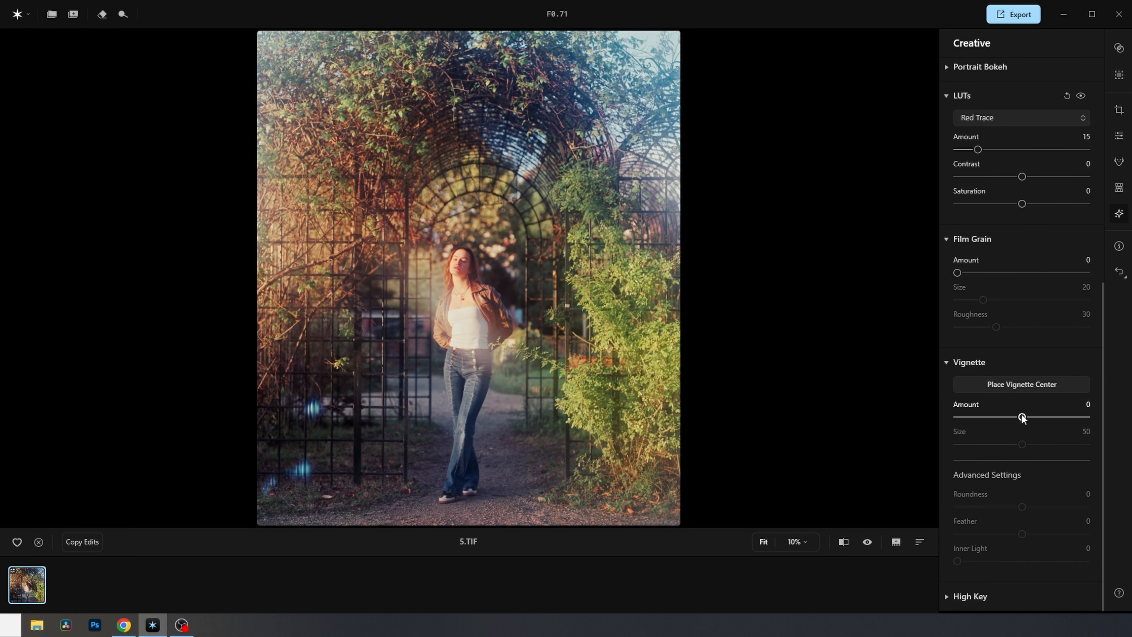
- Darken the photo's edges with a negative vignette amount, and compare the image with and without the vignette
drag(1020, 417, 986, 417)
click(1081, 362)
click(1081, 363)
click(1081, 362)
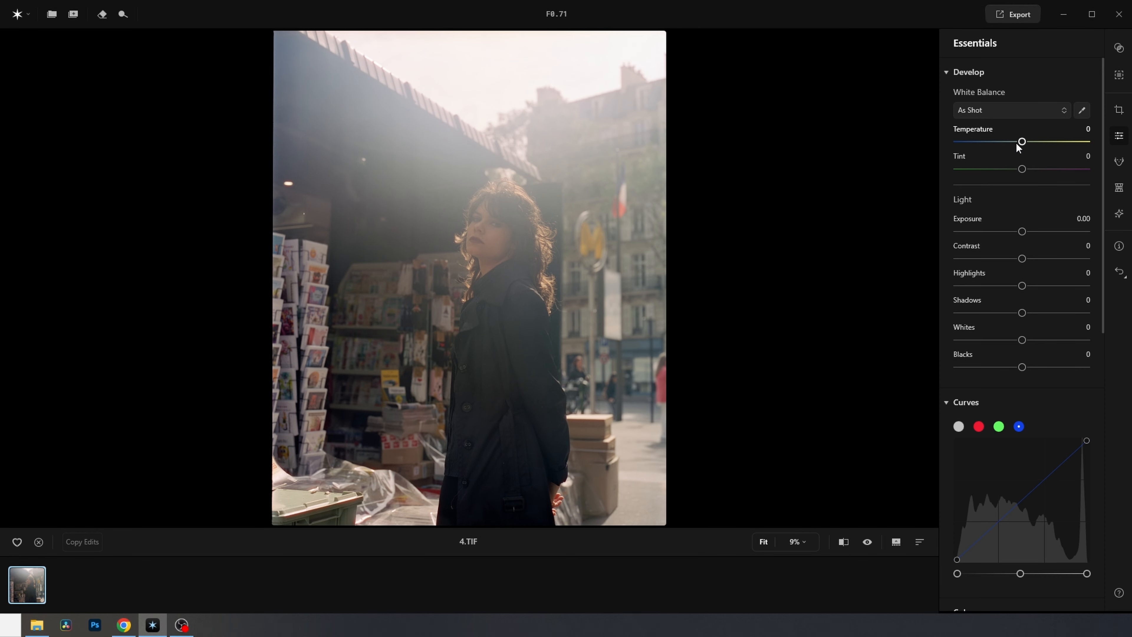
- Set the newsstand photo's white balance to Temperature -15 and Tint 4
drag(1022, 142, 1011, 142)
drag(1022, 169, 1026, 168)
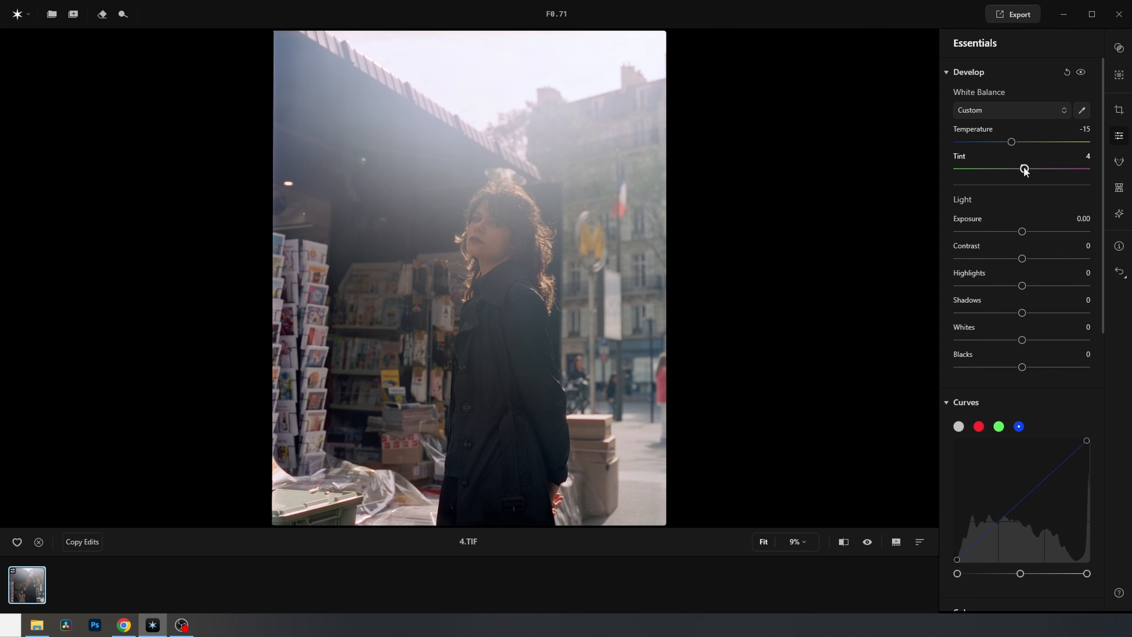